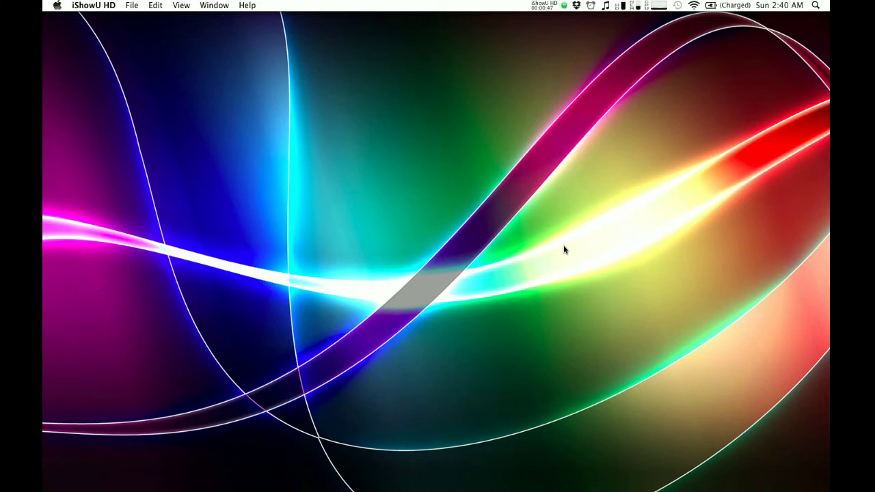
# - Check the Mac's system version, processor and memory in About This Mac, and close that window
pyautogui.click(56, 6)
pyautogui.press('Return')
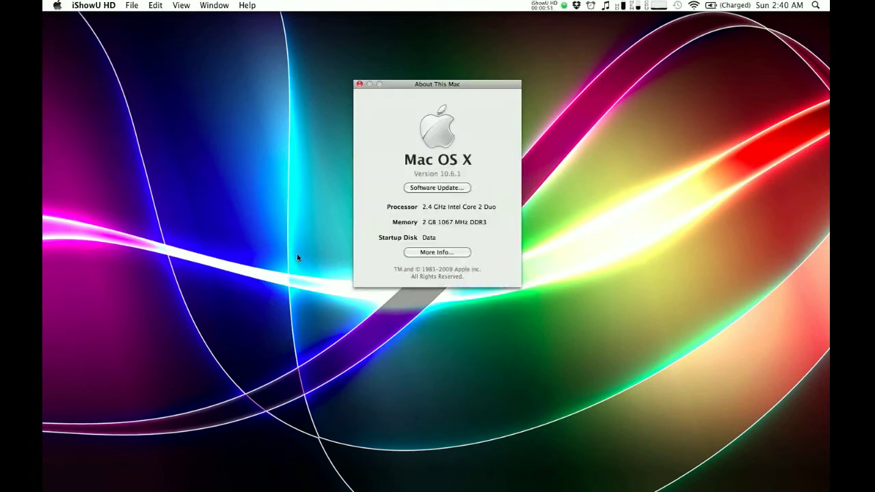
pyautogui.click(359, 84)
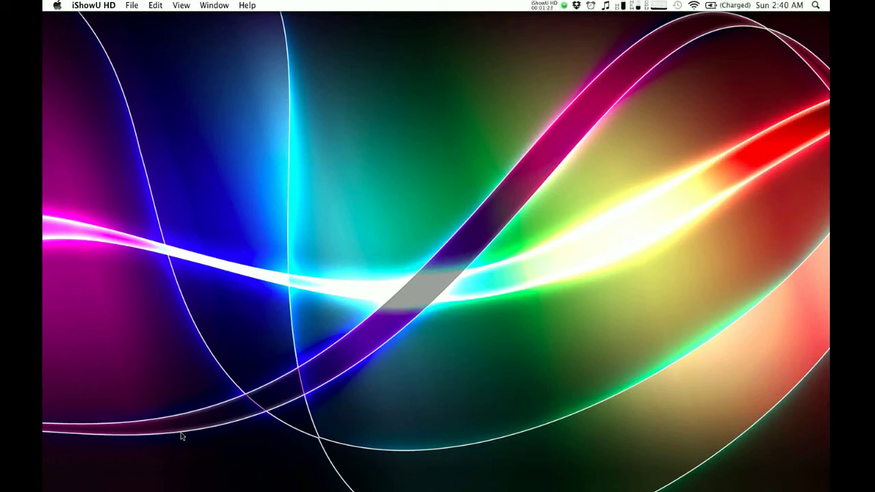
# - Bring back the minimized Manage Bottles window and launch winecfg for the winxp bottle to examine its Graphics settings
pyautogui.moveTo(43, 424)
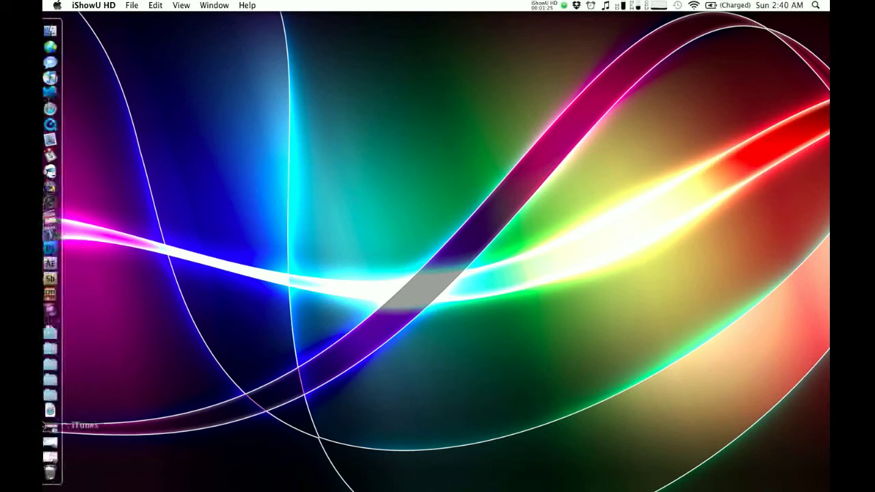
pyautogui.click(53, 457)
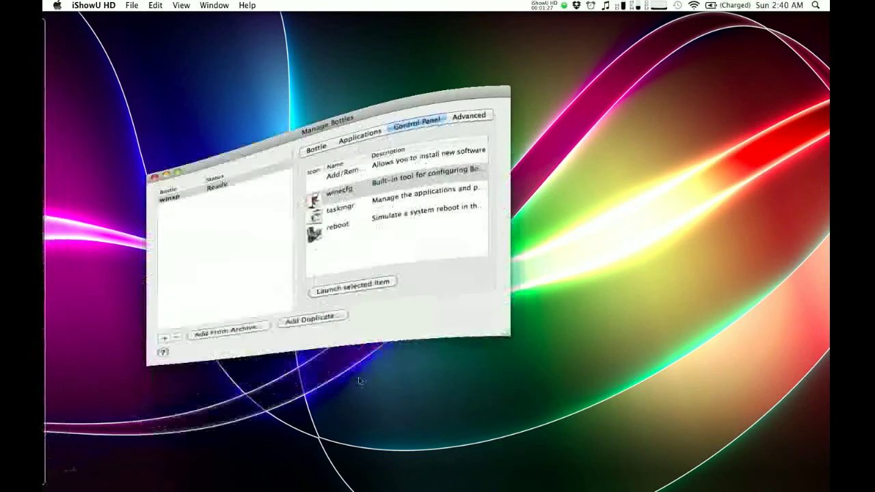
pyautogui.click(324, 172)
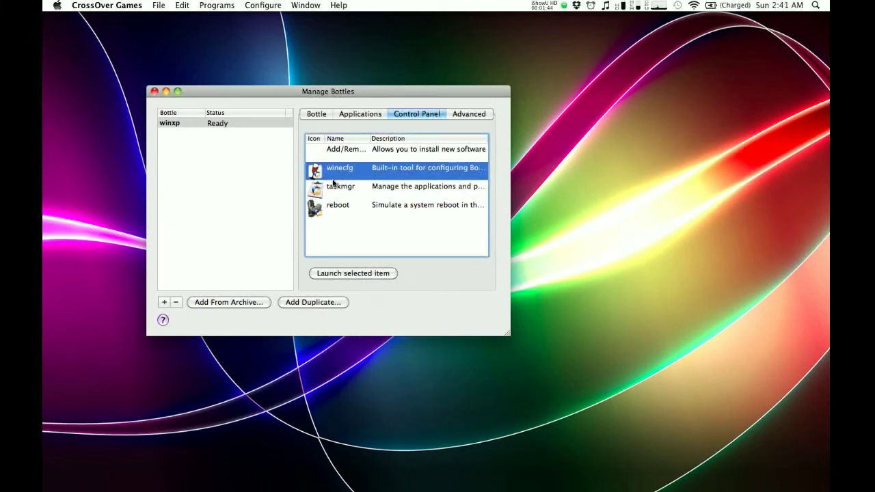
pyautogui.doubleClick(335, 171)
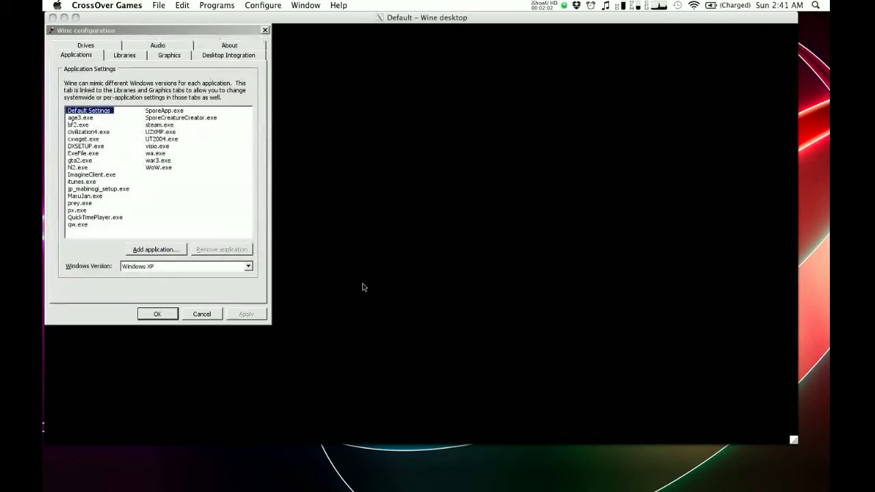
pyautogui.click(168, 55)
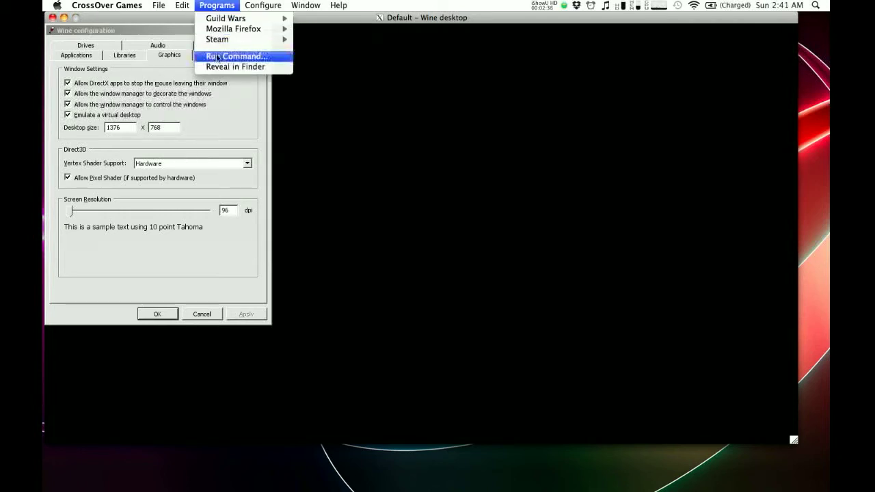
# - Run the regedit command in the winxp bottle and maximize the Registry Editor
pyautogui.click(222, 56)
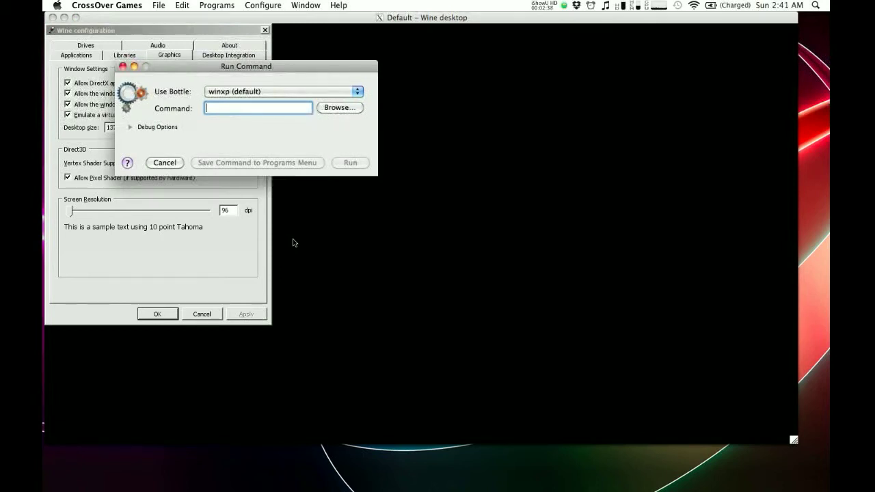
pyautogui.write('regedit')
pyautogui.press('Return')
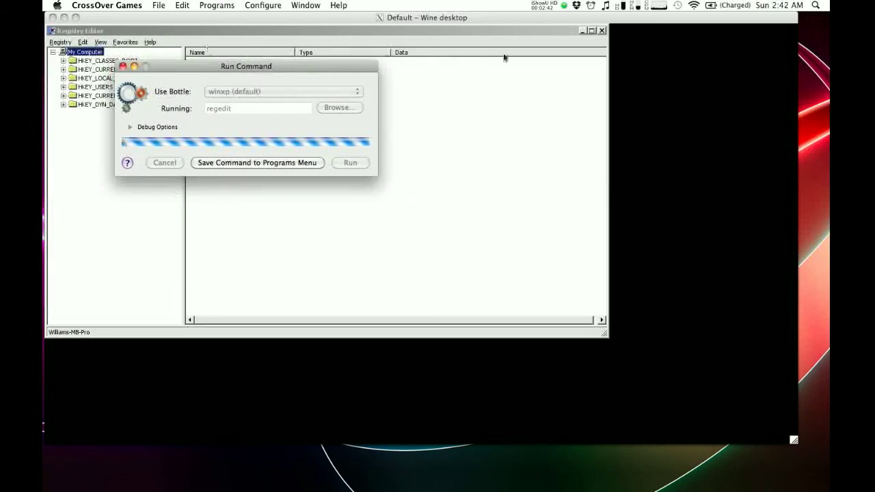
pyautogui.click(591, 30)
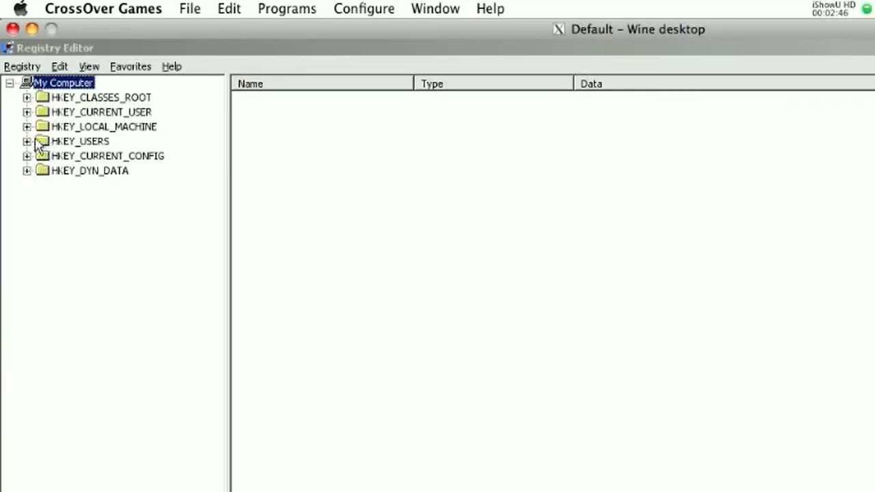
# - Examine the values under HKEY_CURRENT_USER\Software\Wine\Direct3D and close the Registry Editor
pyautogui.click(27, 112)
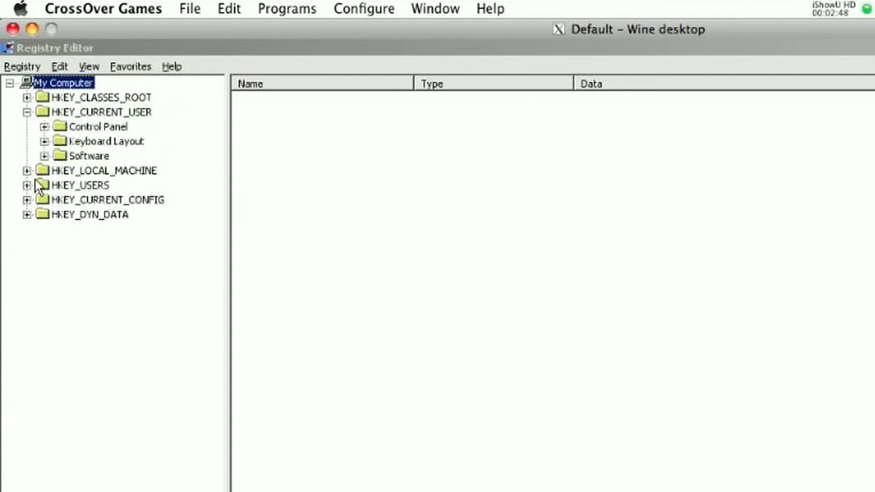
pyautogui.click(43, 156)
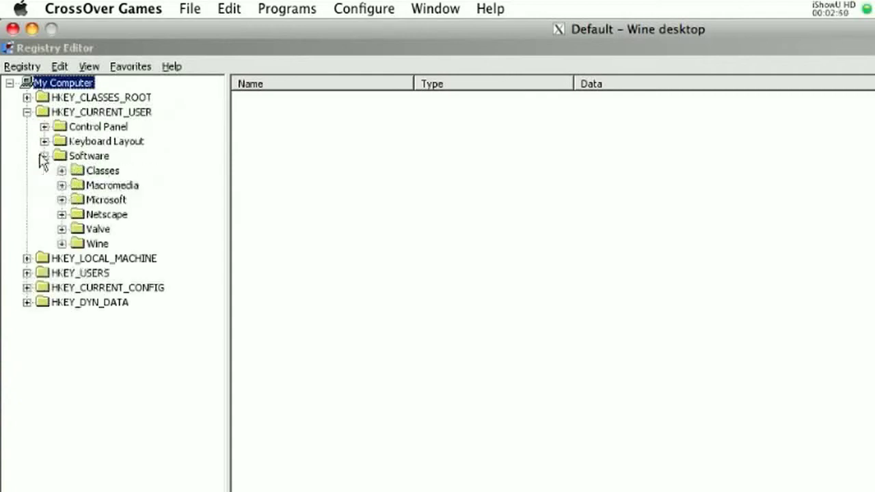
pyautogui.click(62, 244)
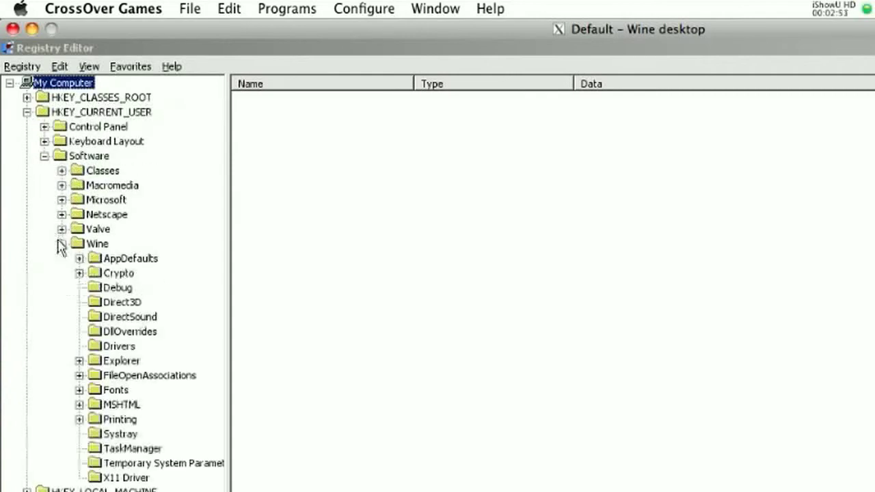
pyautogui.click(96, 301)
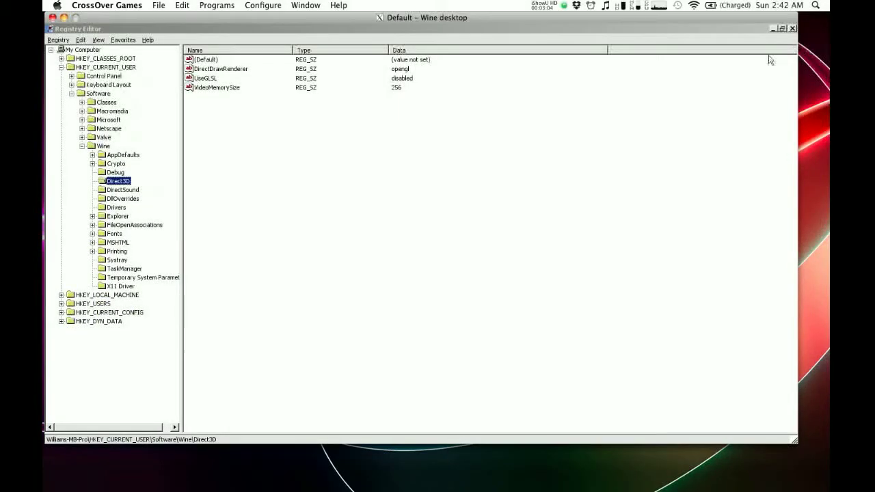
pyautogui.click(791, 30)
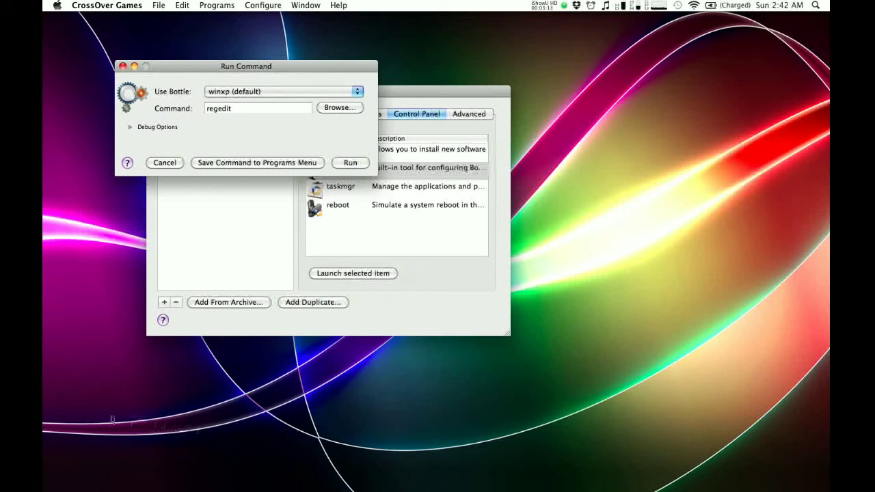
# - Launch Mozilla Firefox from its CrossOver Games folder in Finder and open a blank tab beside the Battlefield Heroes page
pyautogui.moveTo(43, 408)
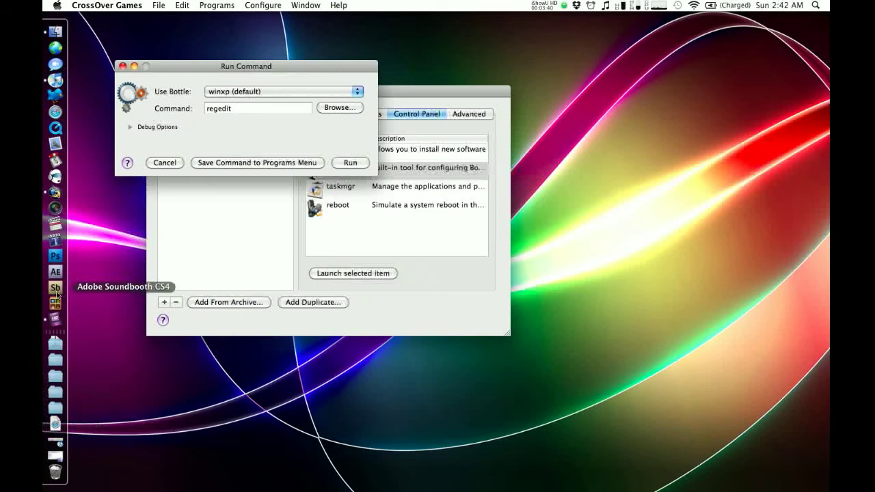
pyautogui.moveTo(50, 470)
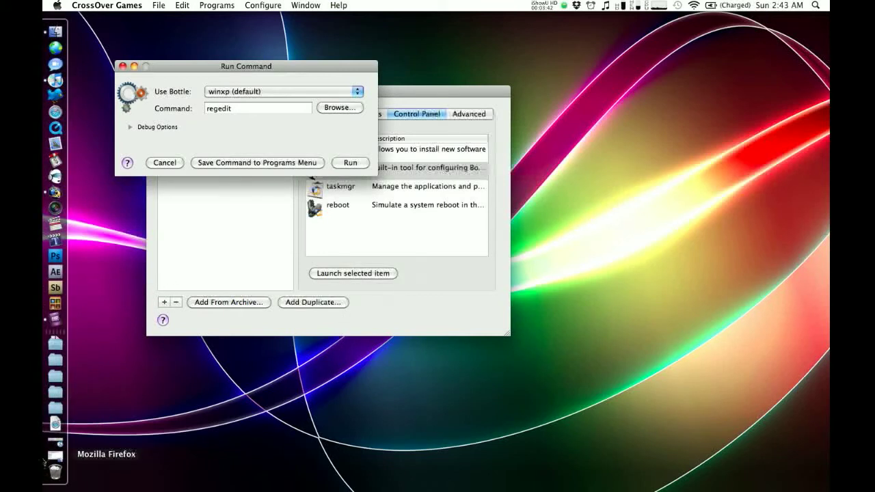
pyautogui.click(55, 425)
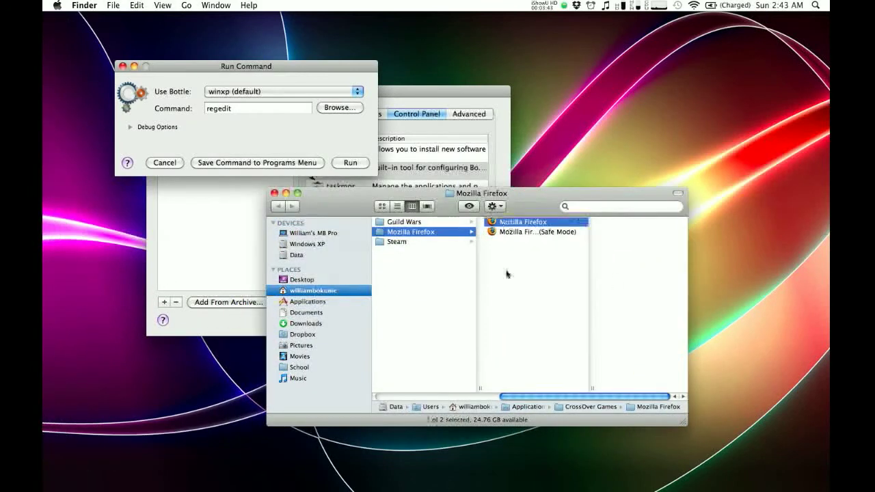
pyautogui.click(489, 233)
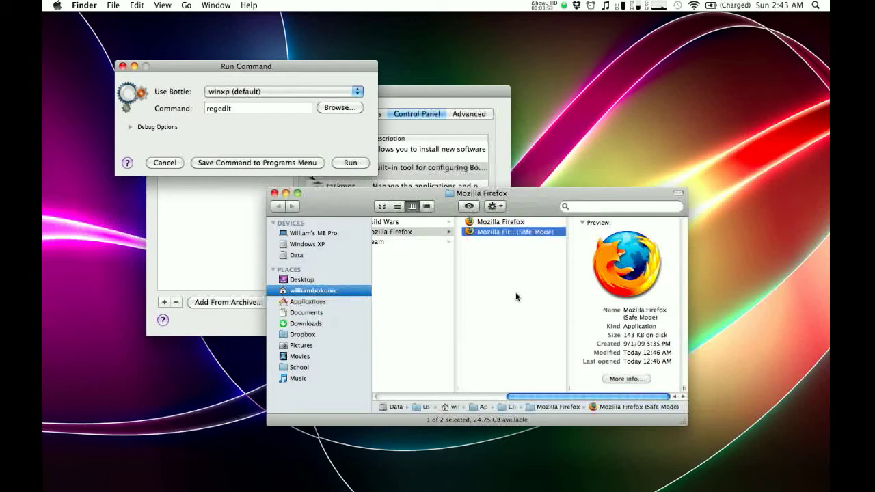
pyautogui.doubleClick(481, 222)
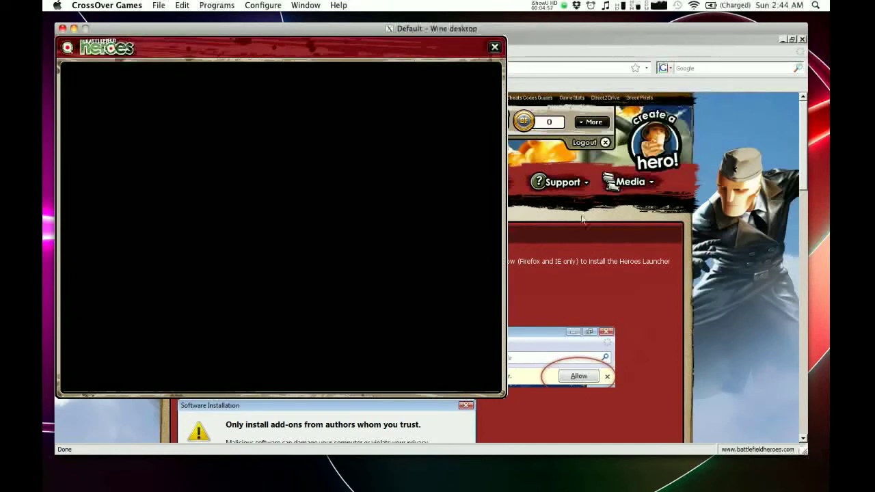
pyautogui.click(763, 44)
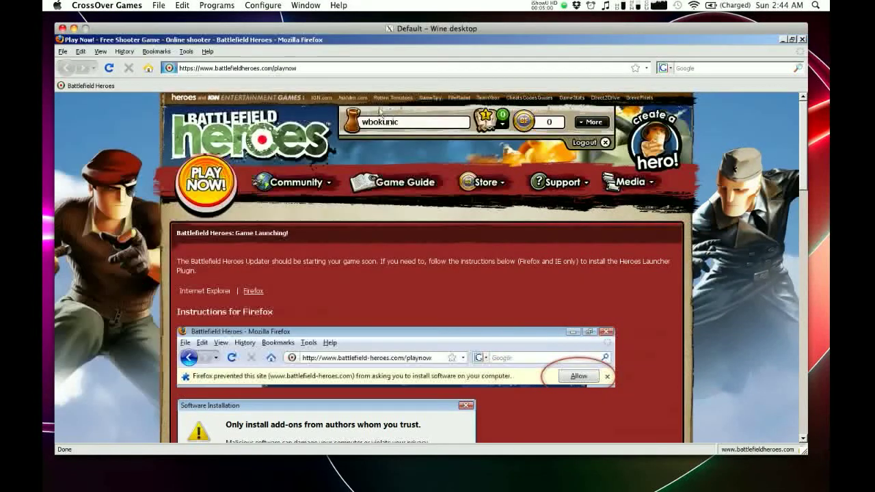
pyautogui.hotkey('ctrl', 't')
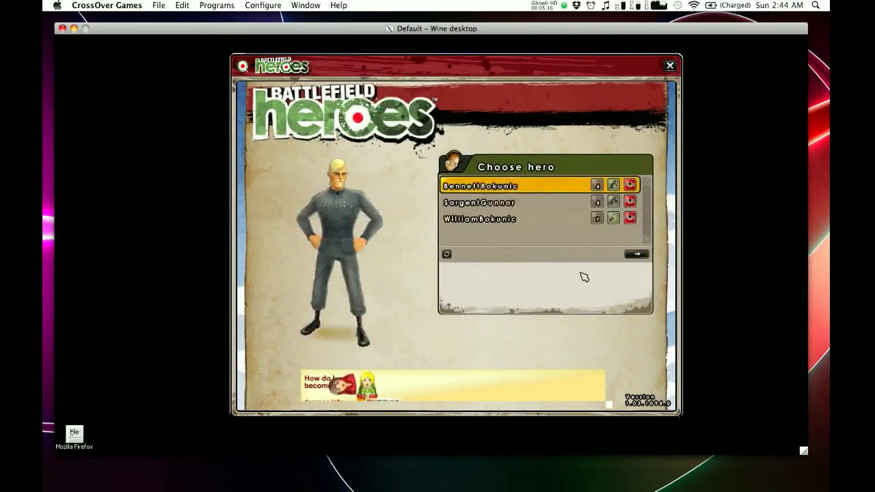
# - Choose the second hero in the Battlefield Heroes launcher and dismiss the hero point and mission reward notices
pyautogui.click(490, 203)
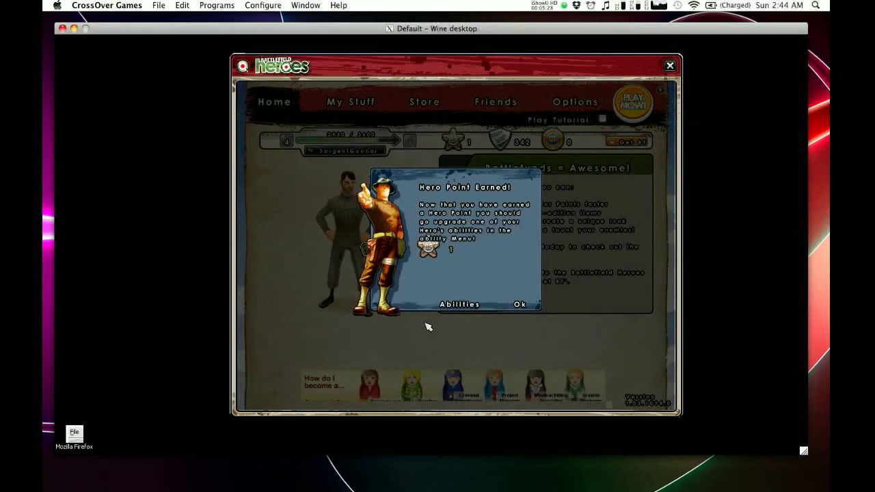
pyautogui.click(523, 305)
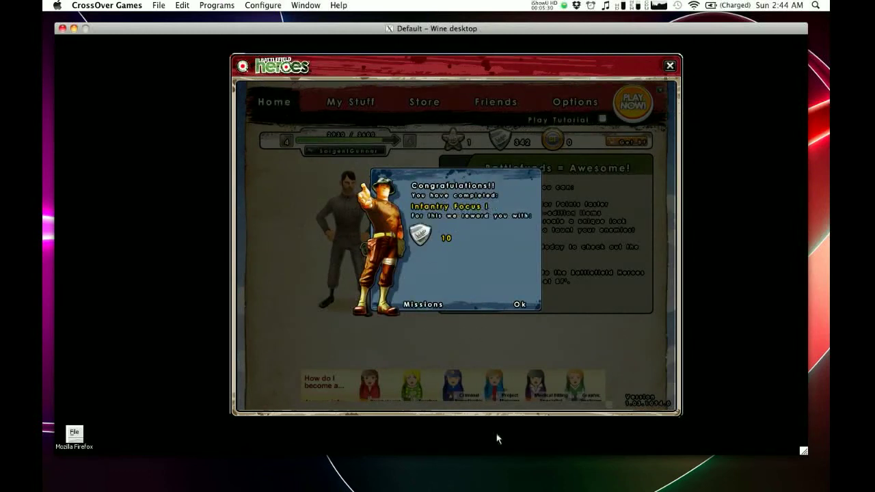
pyautogui.click(526, 304)
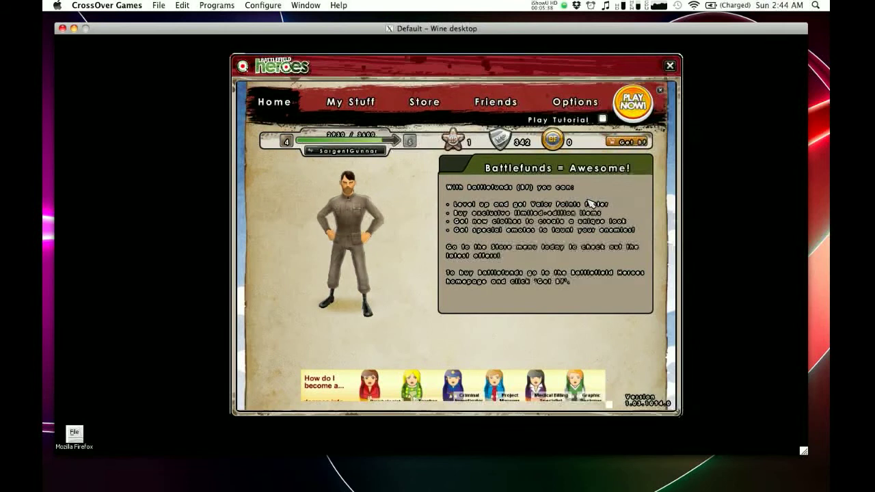
# - Examine the game's video and sound settings and its on-foot controls
pyautogui.click(575, 102)
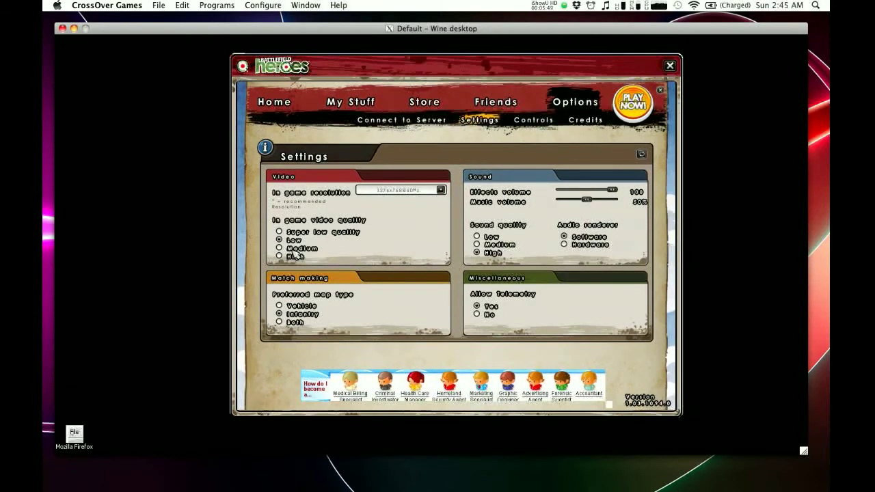
pyautogui.click(533, 120)
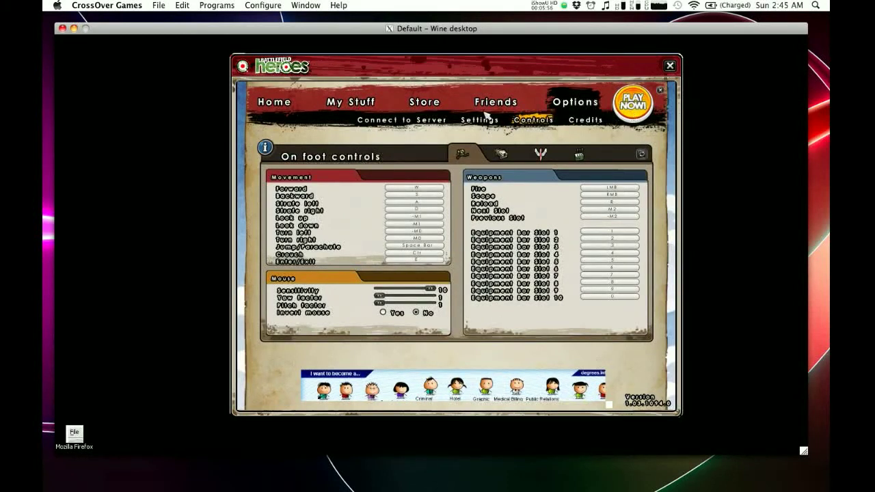
# - Start a match from the launcher's home page and bring up the in-game scoreboard
pyautogui.click(268, 101)
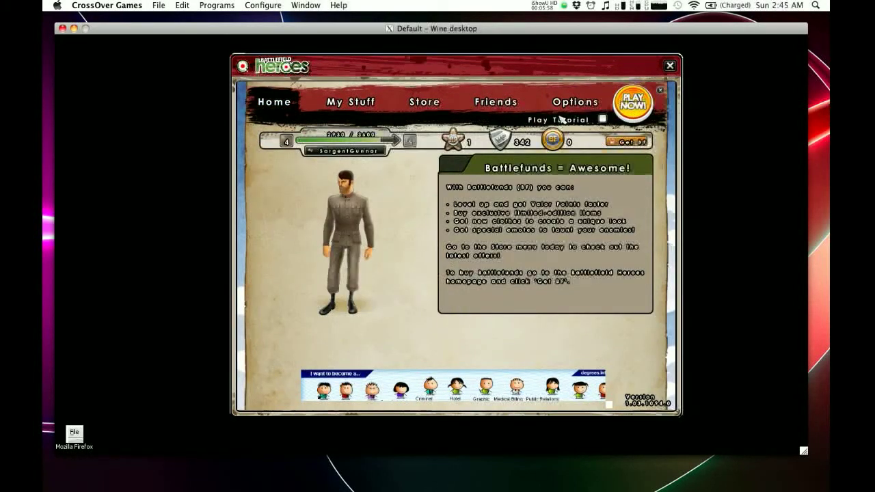
pyautogui.click(637, 116)
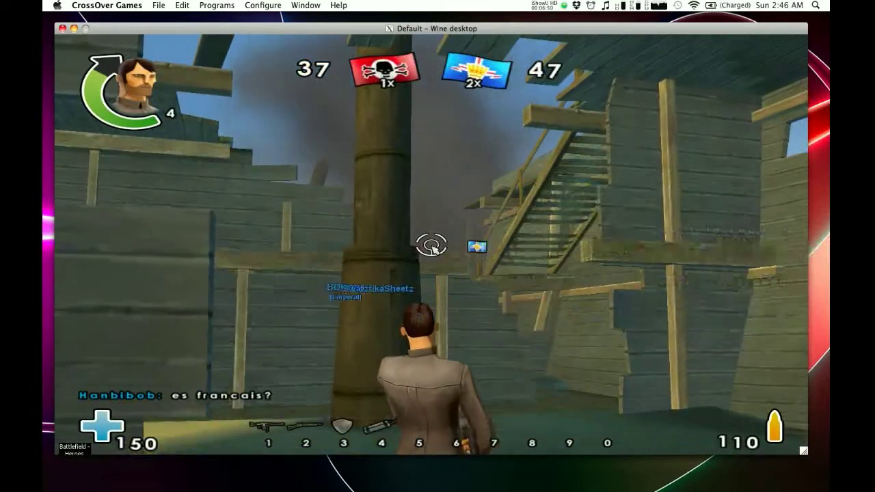
pyautogui.press('Tab')
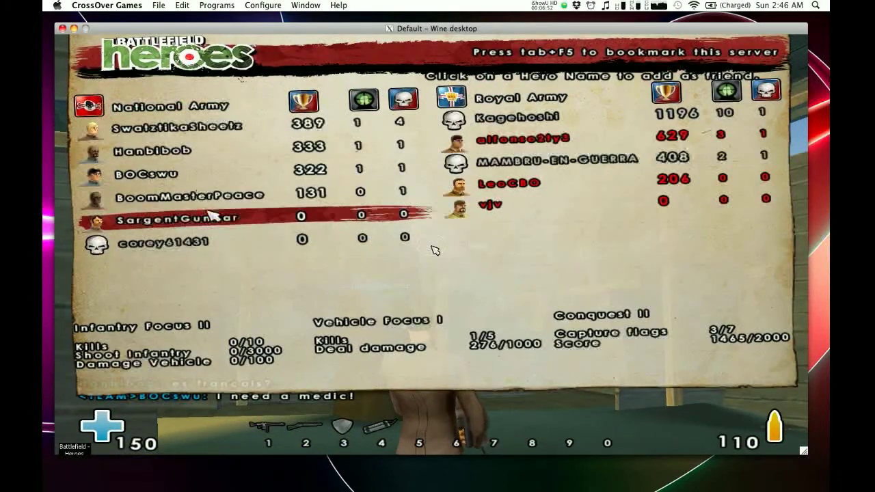
# - Run the hero forward through the wooden fort and out into the yard, firing one shot on the way
pyautogui.press('w')
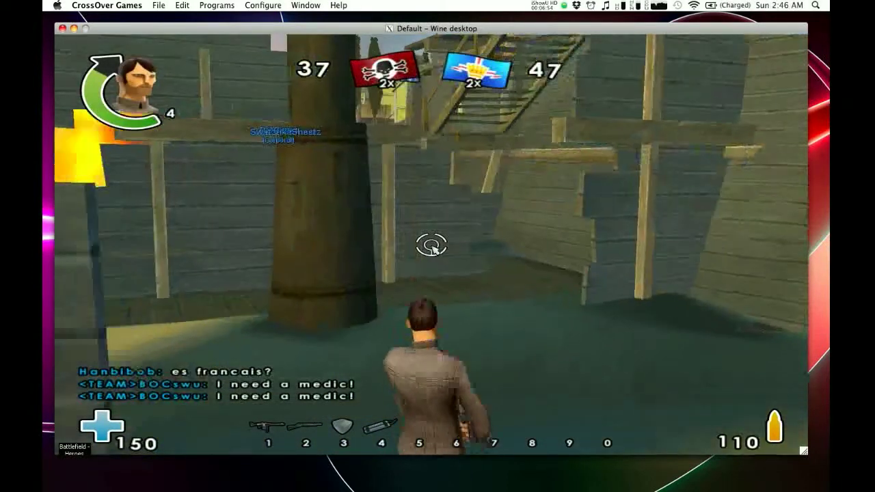
pyautogui.press('w')
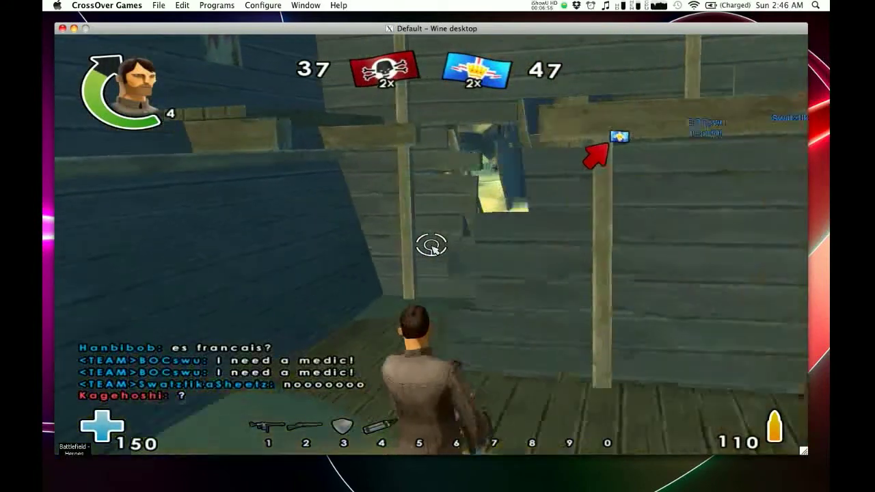
pyautogui.press('w')
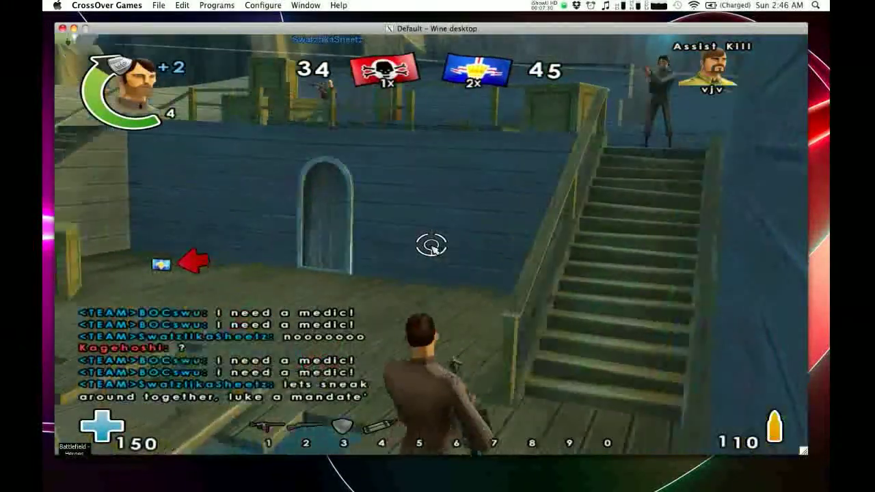
pyautogui.press('w')
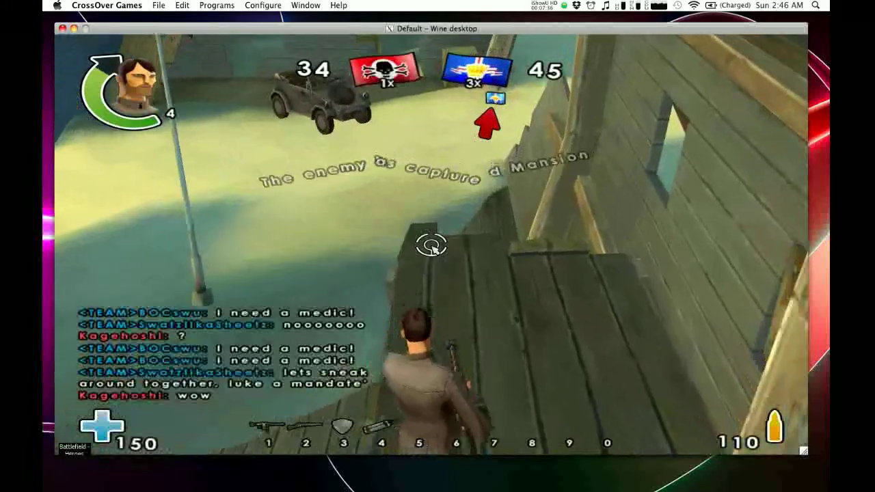
pyautogui.press('w')
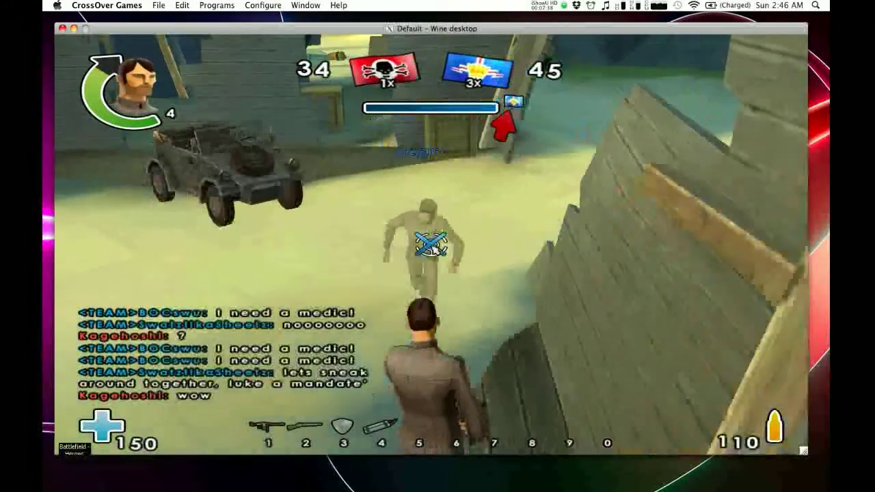
pyautogui.click(431, 246)
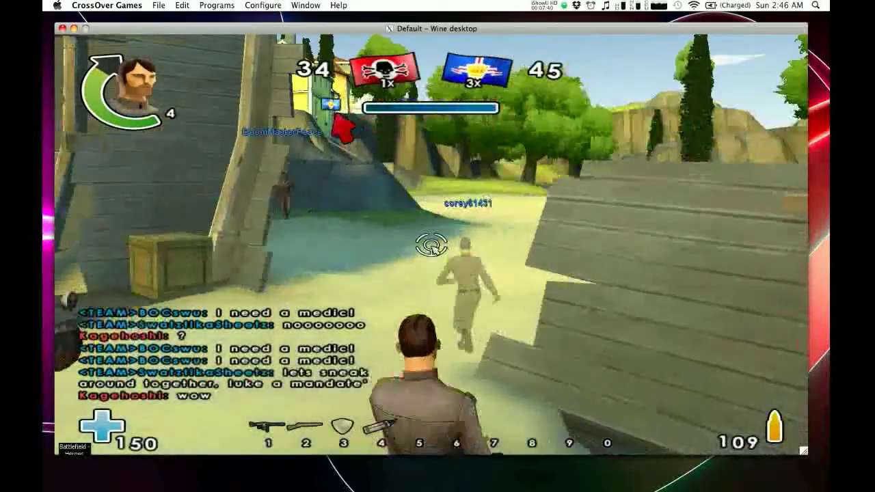
pyautogui.press('w')
pyautogui.press('w')
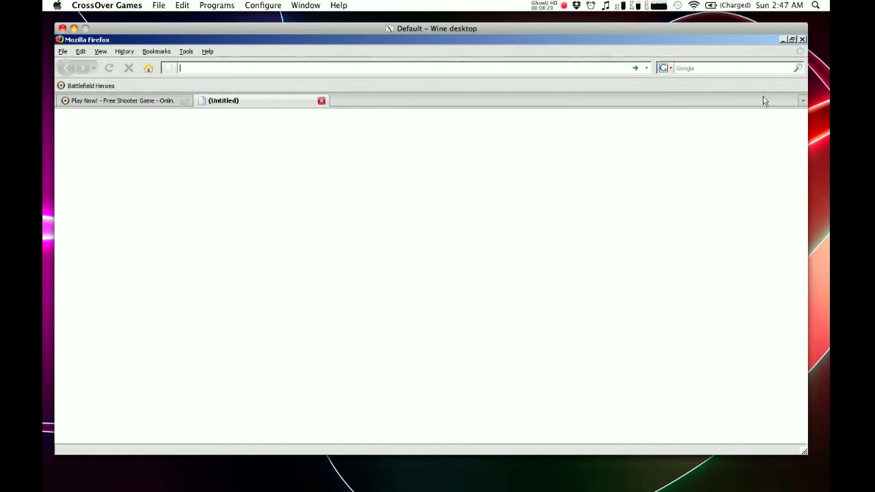
# - Quit Firefox and close the CrossOver Games version information window
pyautogui.hotkey('ctrl', 'q')
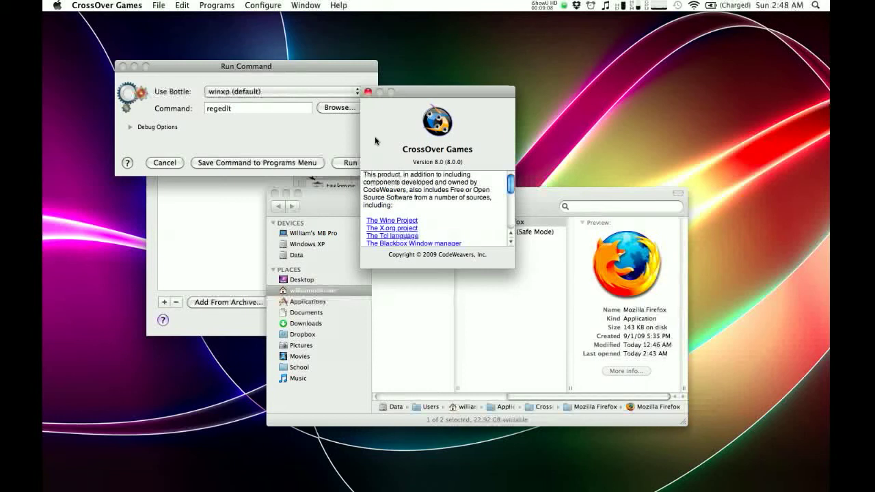
pyautogui.click(368, 92)
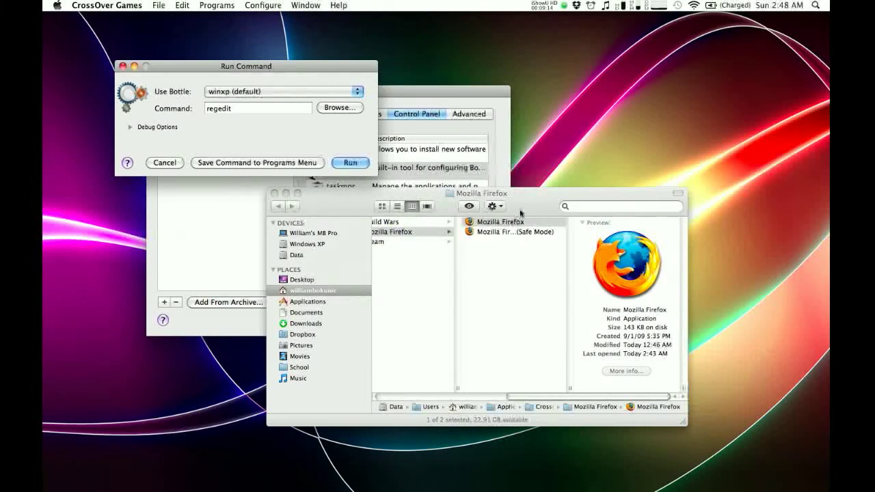